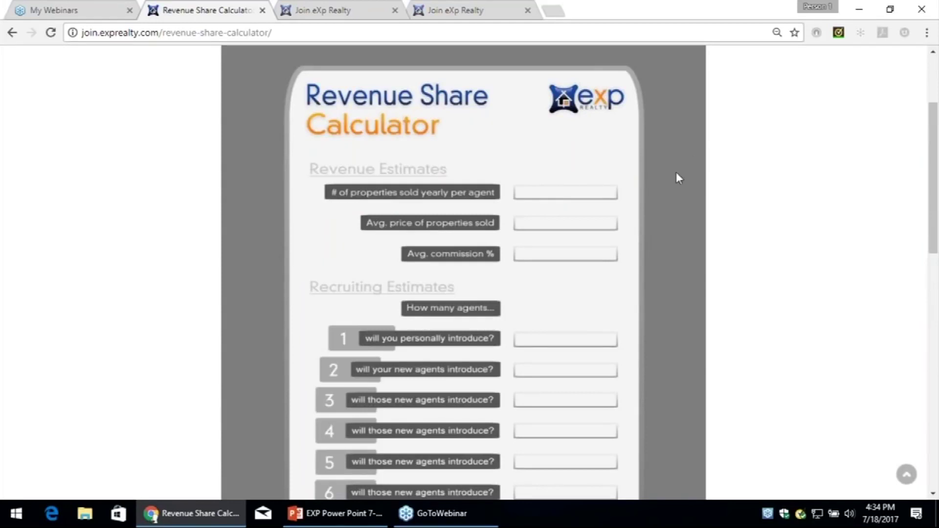
# Enter revenue estimates of 6 properties per agent, 275000 average price and 2.5% commission
pyautogui.click(613, 187)
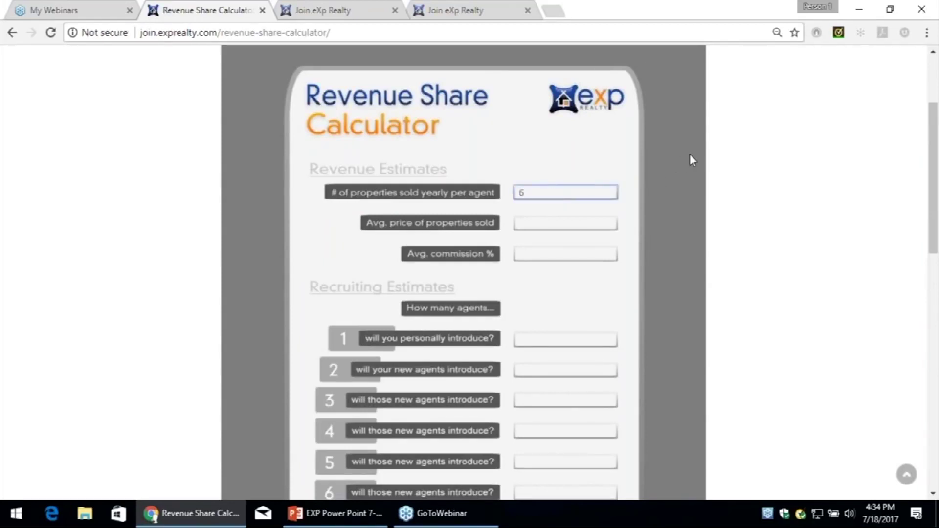
pyautogui.write('6')
pyautogui.click(649, 185)
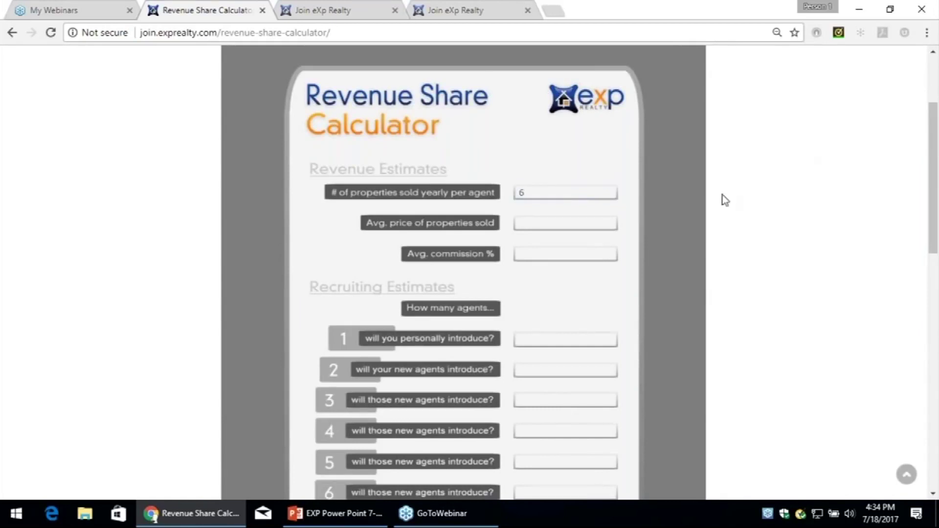
pyautogui.click(578, 220)
pyautogui.write('275000')
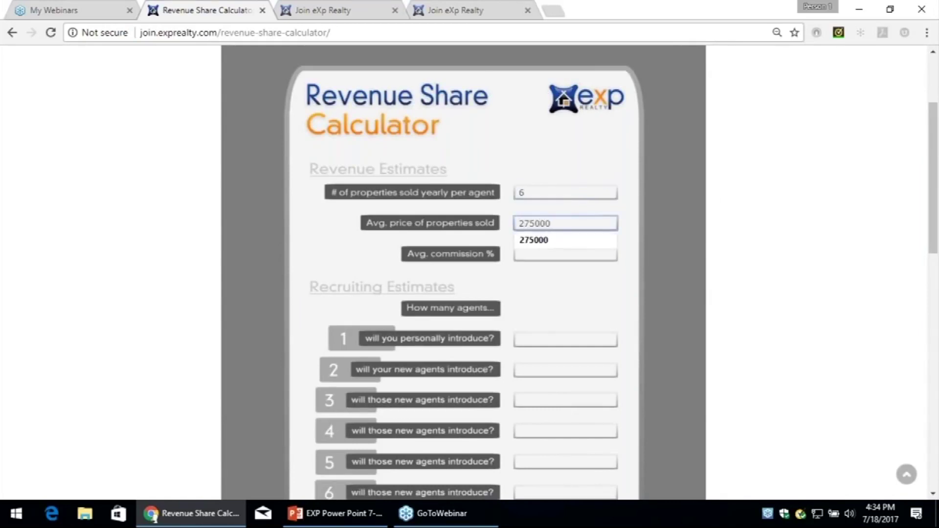
pyautogui.click(534, 254)
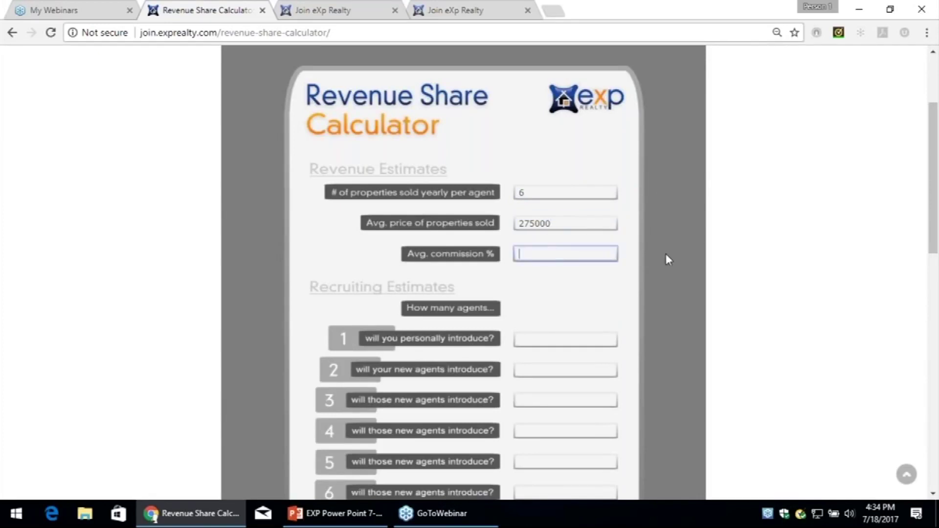
pyautogui.write('2.5')
pyautogui.click(664, 256)
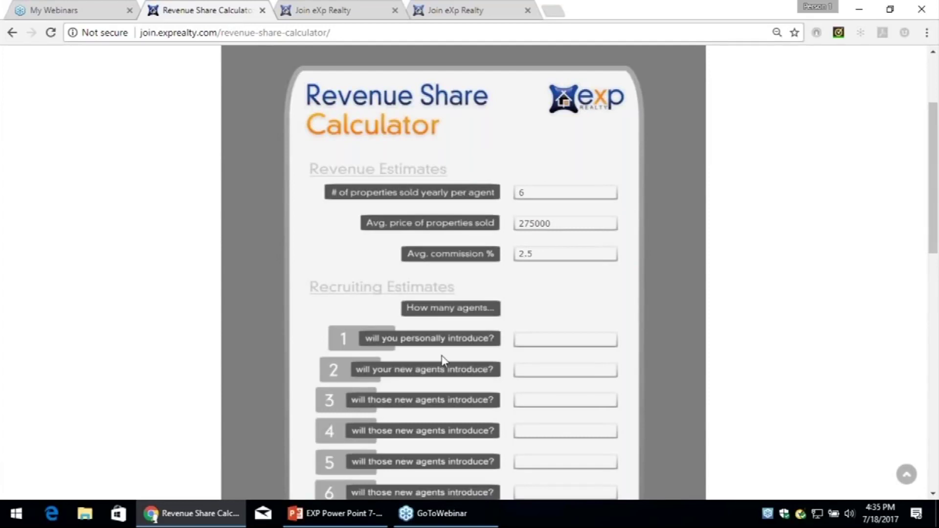
pyautogui.click(548, 337)
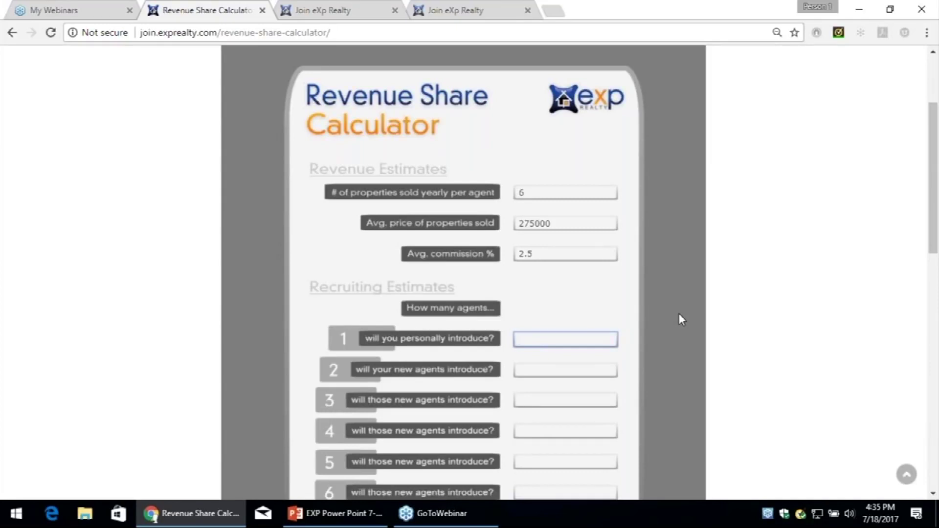
# Enter recruiting counts of 25, 5 and 3 agents for levels 1–3
pyautogui.write('5')
pyautogui.press('BackSpace')
pyautogui.write('25')
pyautogui.click(685, 309)
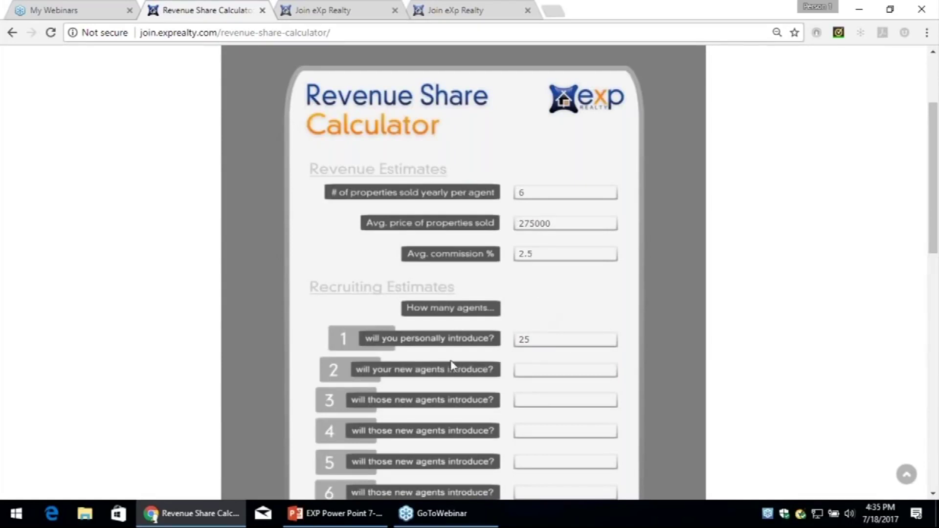
pyautogui.click(542, 370)
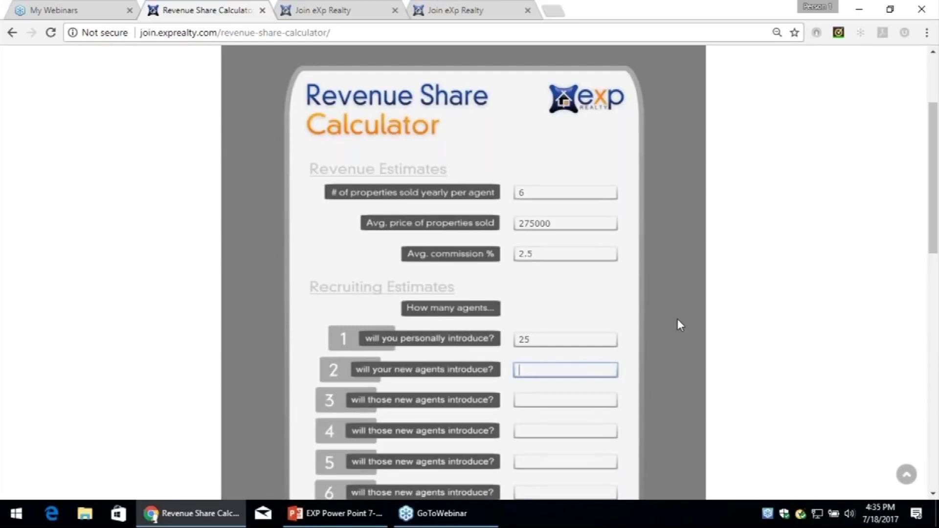
pyautogui.write('5')
pyautogui.click(677, 321)
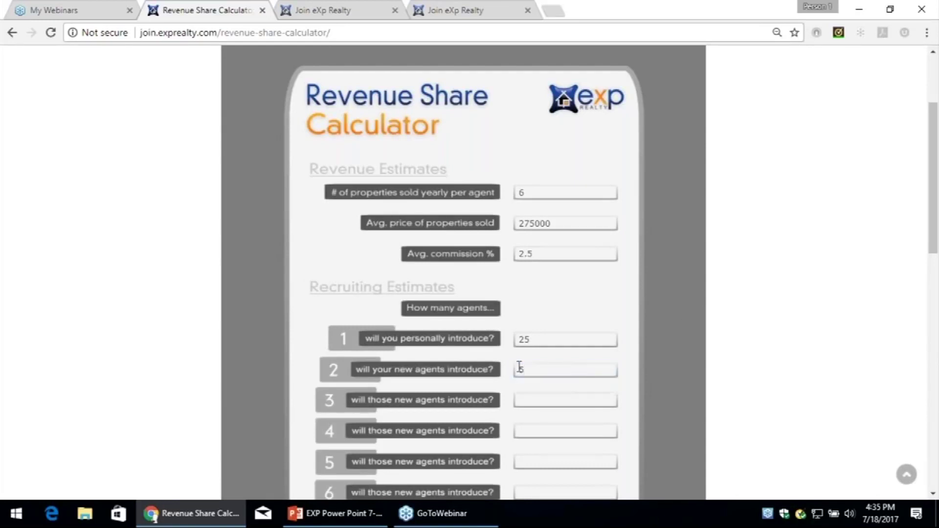
pyautogui.click(529, 401)
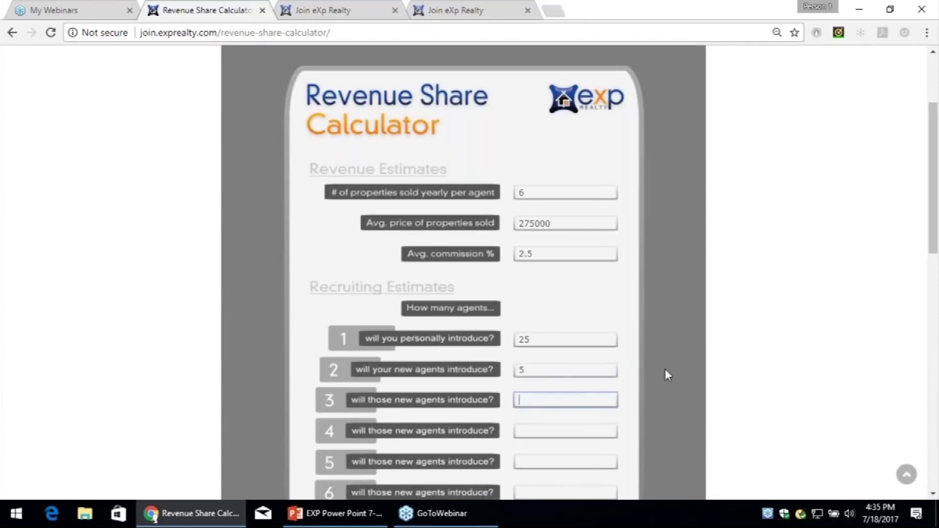
pyautogui.write('3')
pyautogui.click(653, 349)
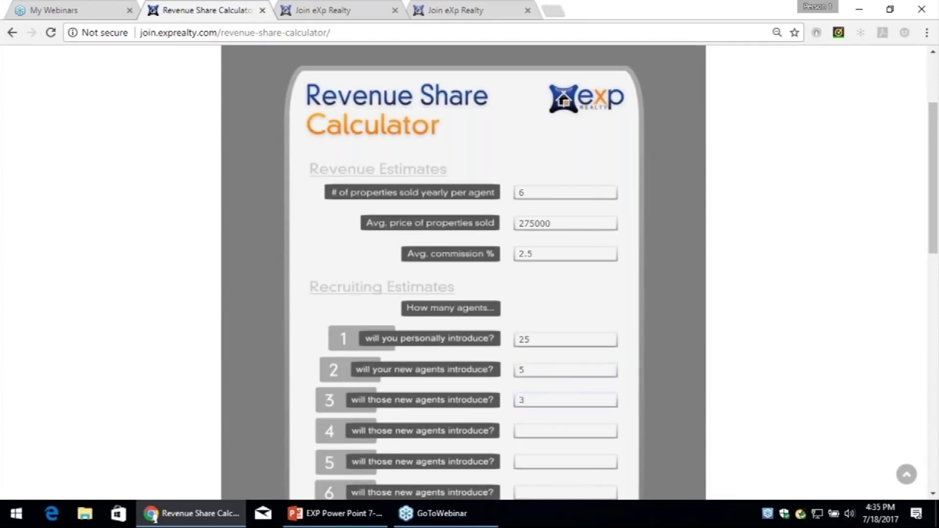
# Enter 2, 1 and 1 agents for recruiting levels 4–6
pyautogui.click(561, 432)
pyautogui.write('2')
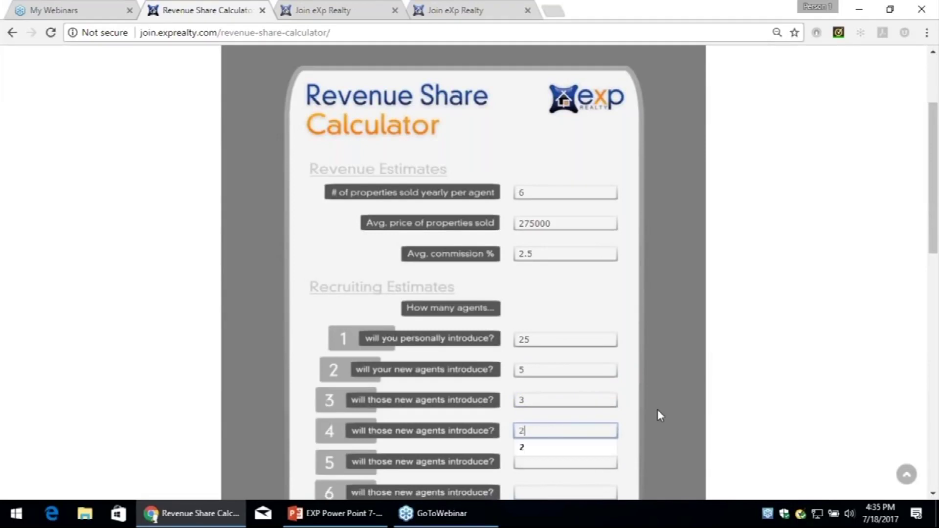
pyautogui.click(661, 436)
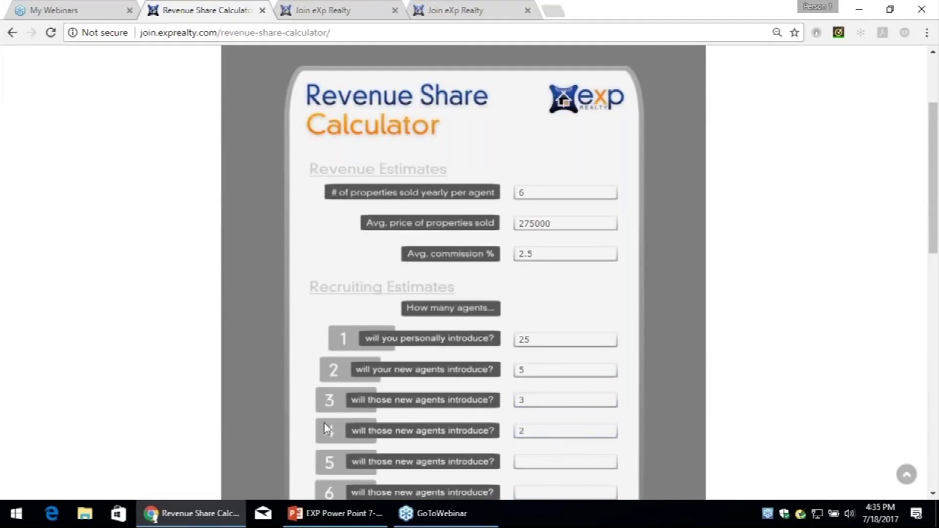
pyautogui.scroll(-1, 570, 430)
pyautogui.scroll(-3, 569, 430)
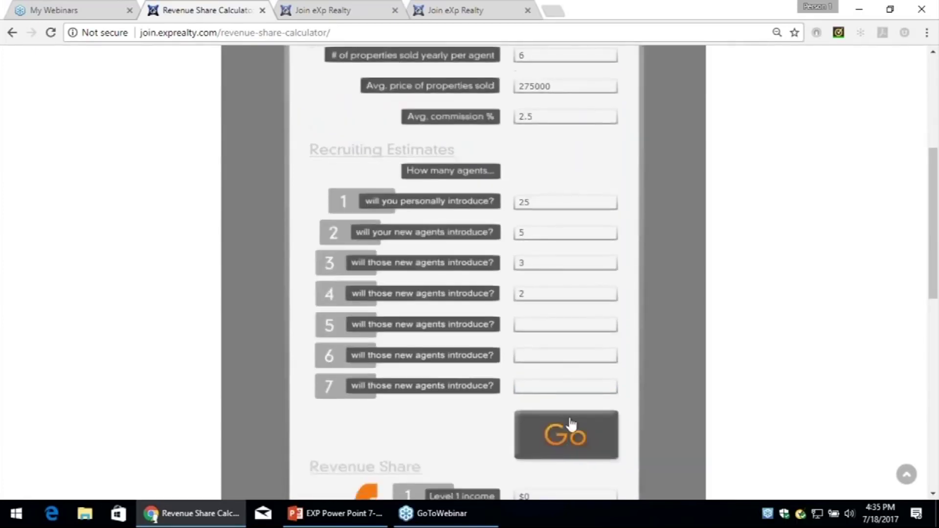
pyautogui.click(519, 326)
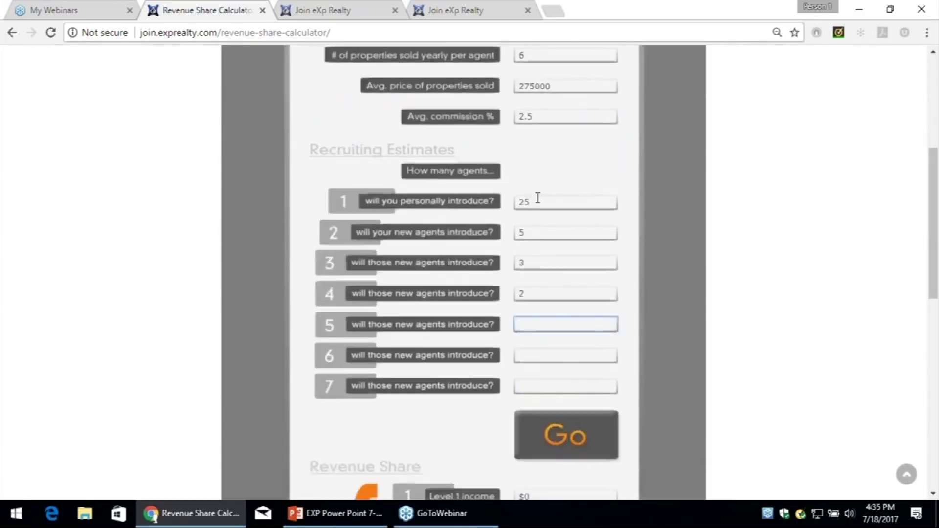
pyautogui.write('1')
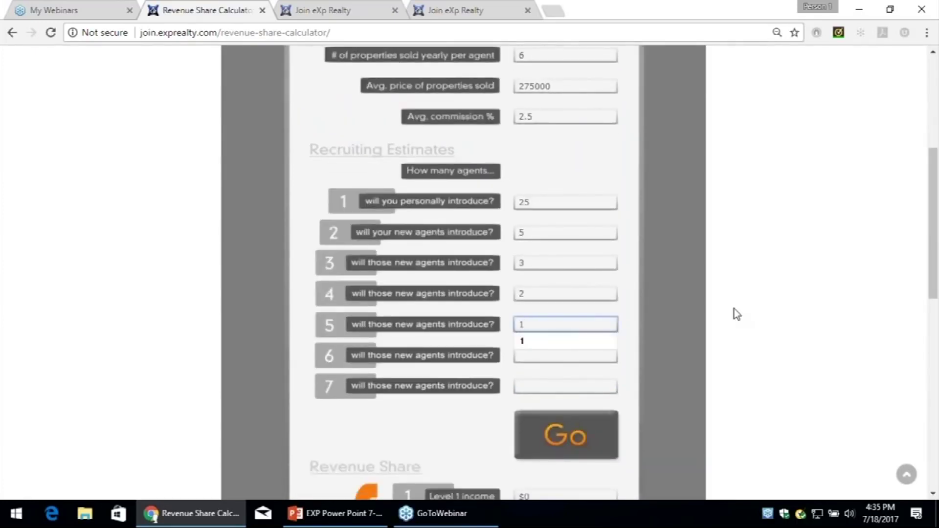
pyautogui.click(575, 356)
pyautogui.write('1')
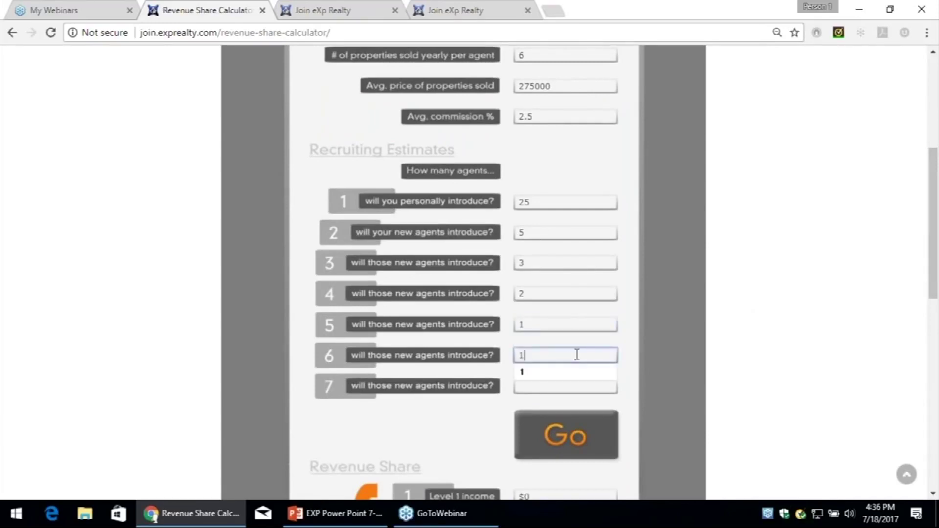
pyautogui.click(562, 371)
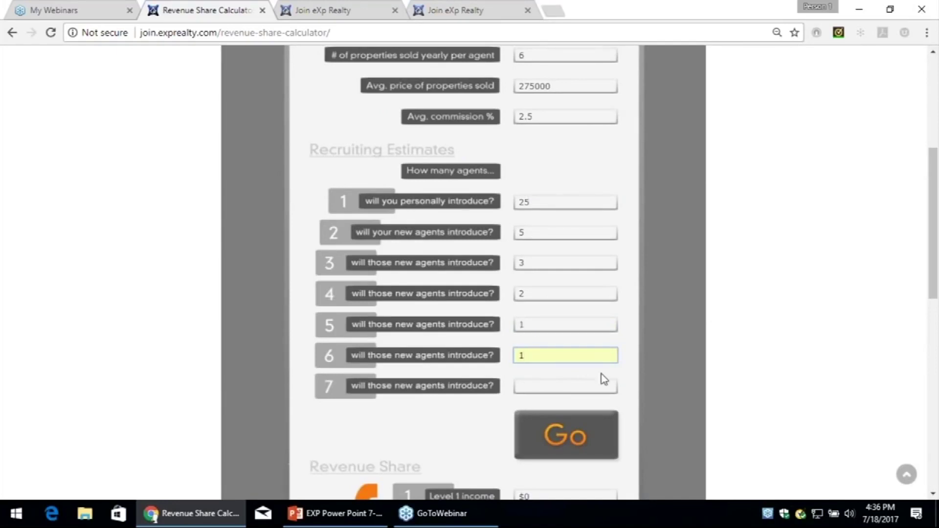
# Confirm the level 6 count, scroll down to the Revenue Share results and run the calculation
pyautogui.scroll(-8, 703, 400)
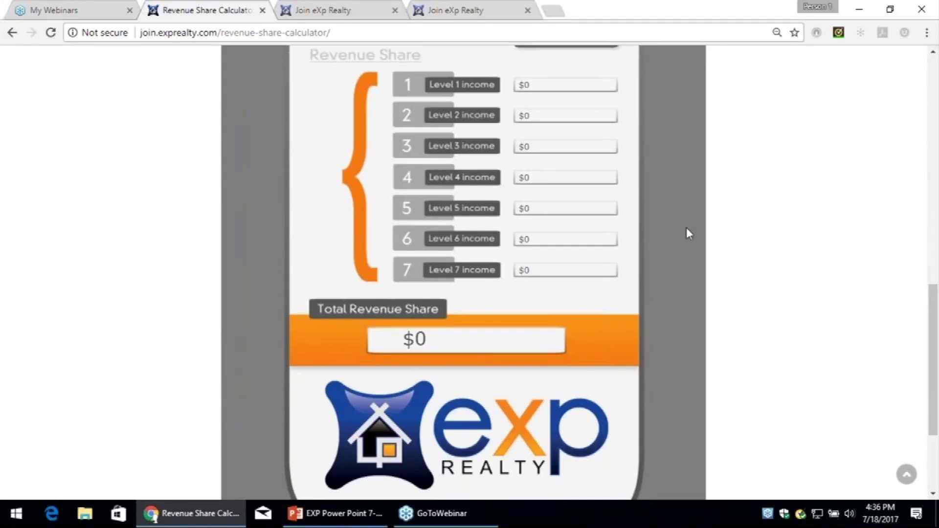
pyautogui.scroll(10, 679, 224)
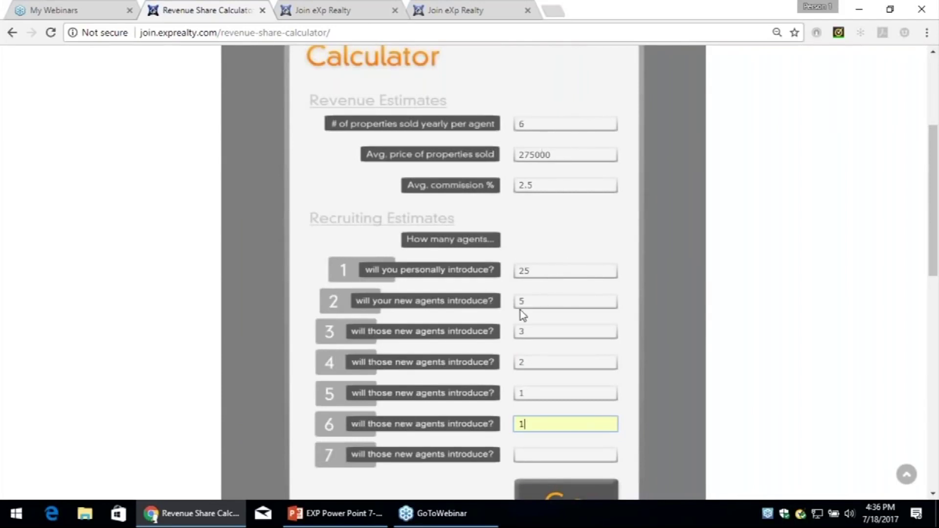
pyautogui.click(715, 404)
pyautogui.scroll(-8, 582, 396)
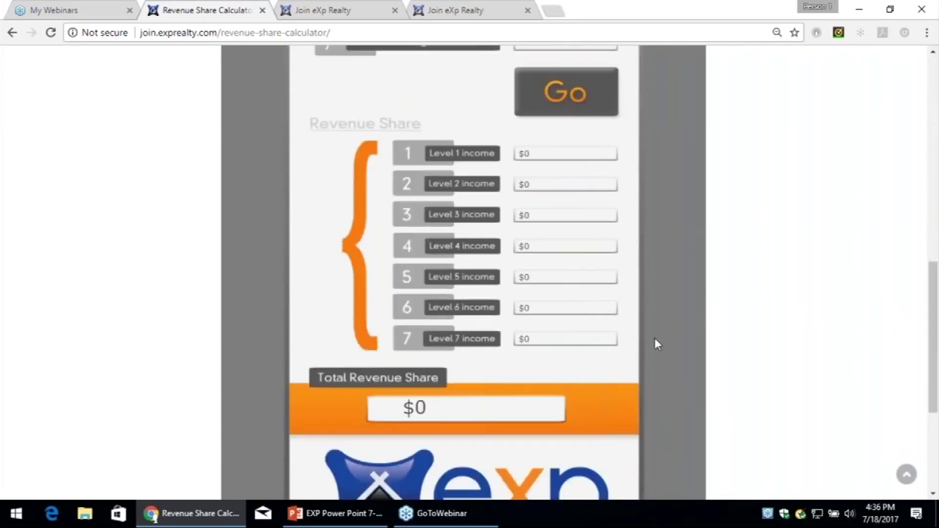
pyautogui.scroll(-1, 932, 329)
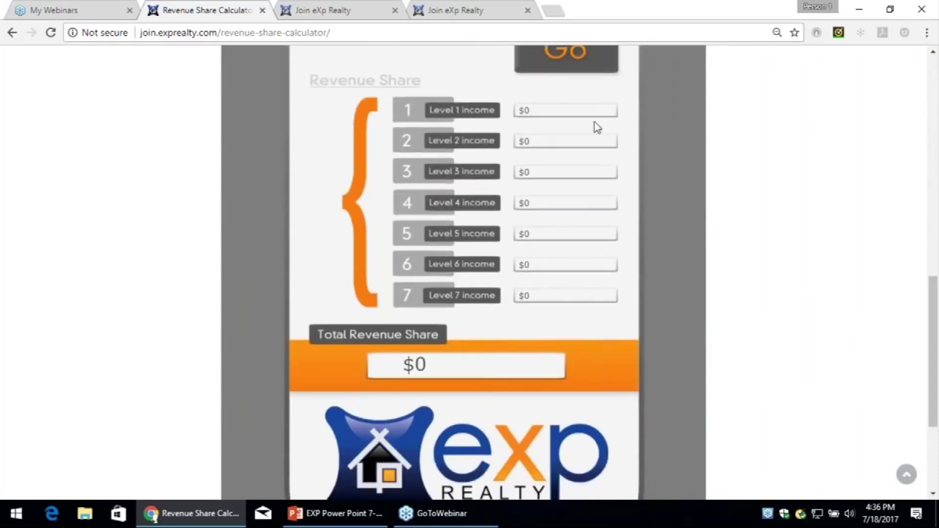
pyautogui.click(580, 79)
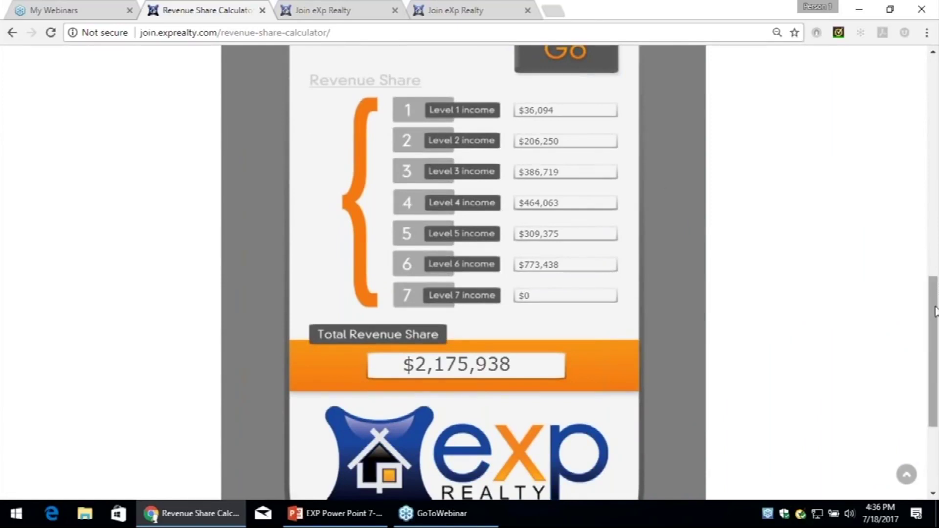
# After the $2,175,938 total appears, return to the top of the calculator's estimate inputs
pyautogui.moveTo(935, 318); pyautogui.dragTo(934, 330)
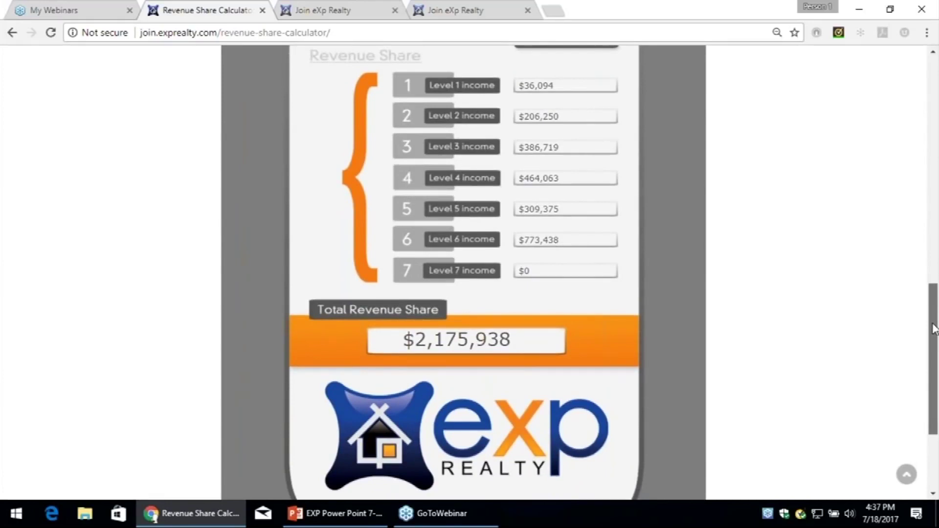
pyautogui.moveTo(934, 328); pyautogui.dragTo(926, 157)
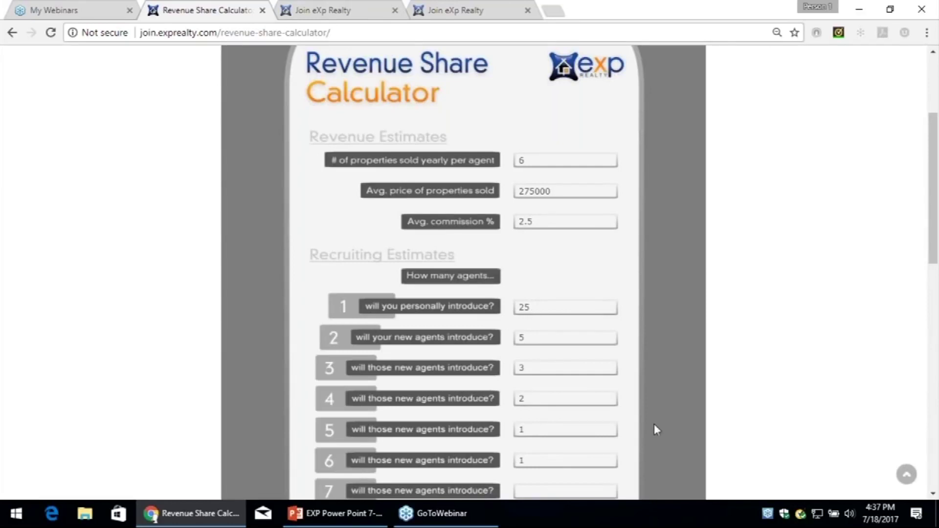
# Change the personally introduced agents from 25 to 15
pyautogui.scroll(-10, 656, 421)
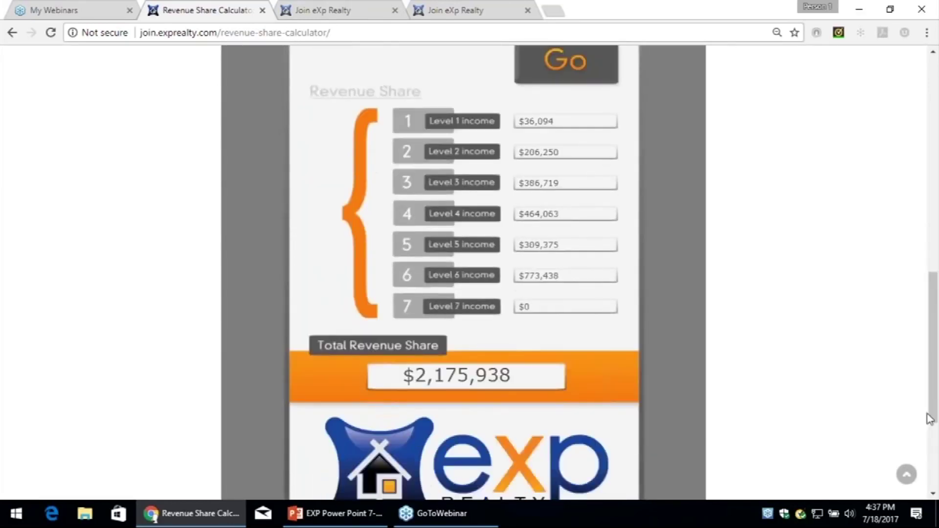
pyautogui.moveTo(932, 390); pyautogui.dragTo(919, 268)
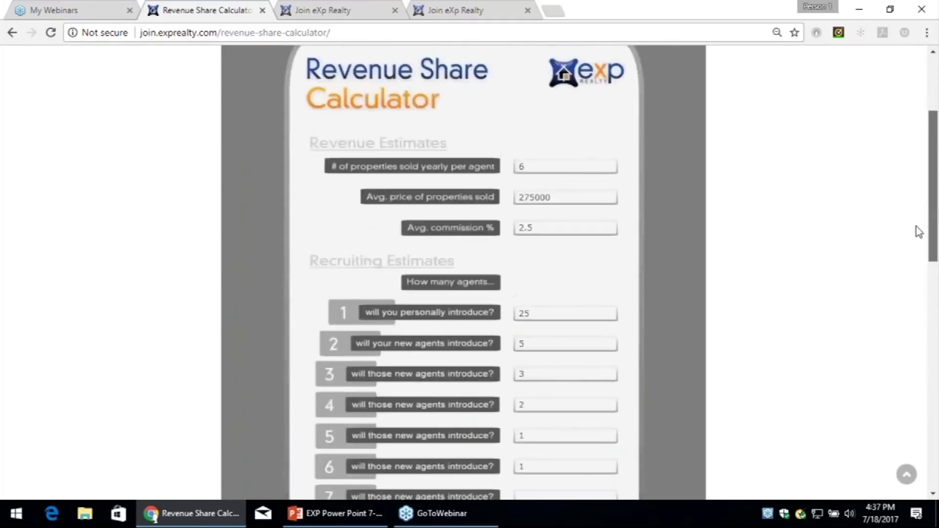
pyautogui.doubleClick(547, 316)
pyautogui.write('1')
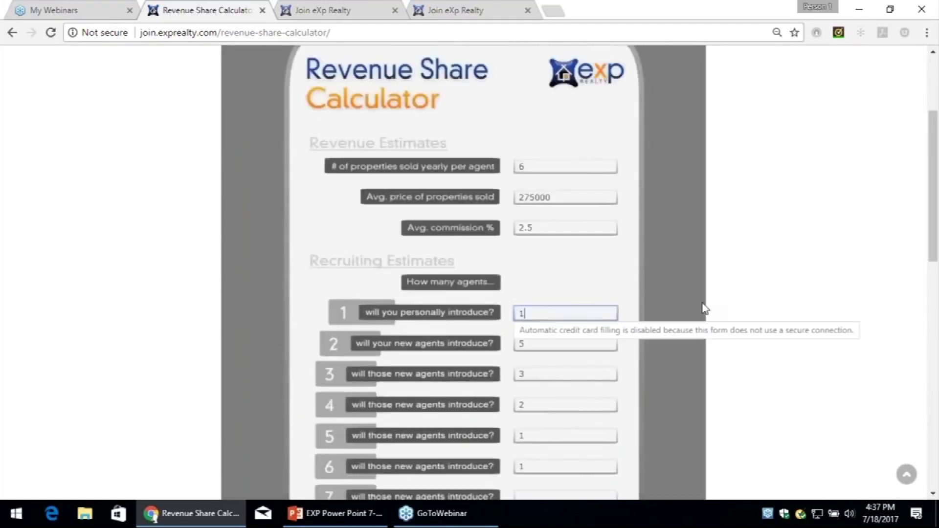
pyautogui.write('5')
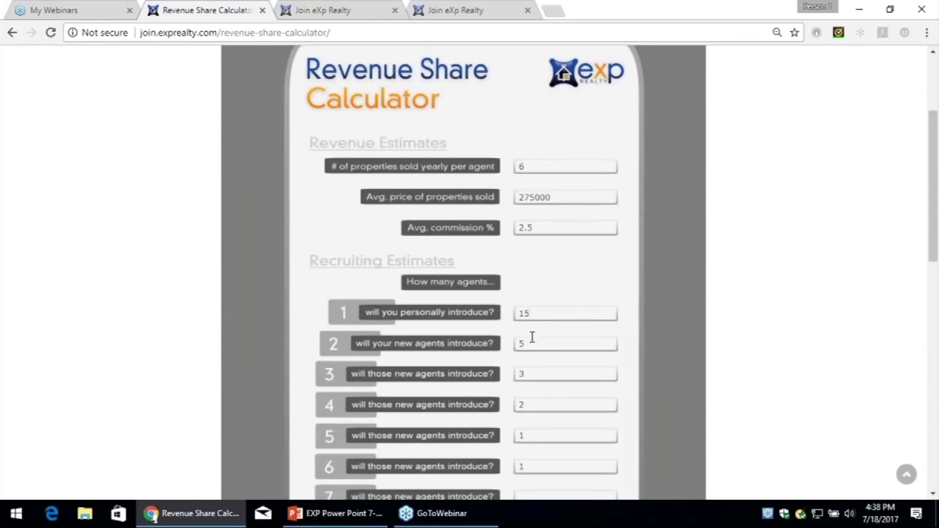
# Clear the fifth and sixth level agent counts and scroll down to the results
pyautogui.click(548, 470)
pyautogui.press('BackSpace')
pyautogui.click(529, 432)
pyautogui.press('BackSpace')
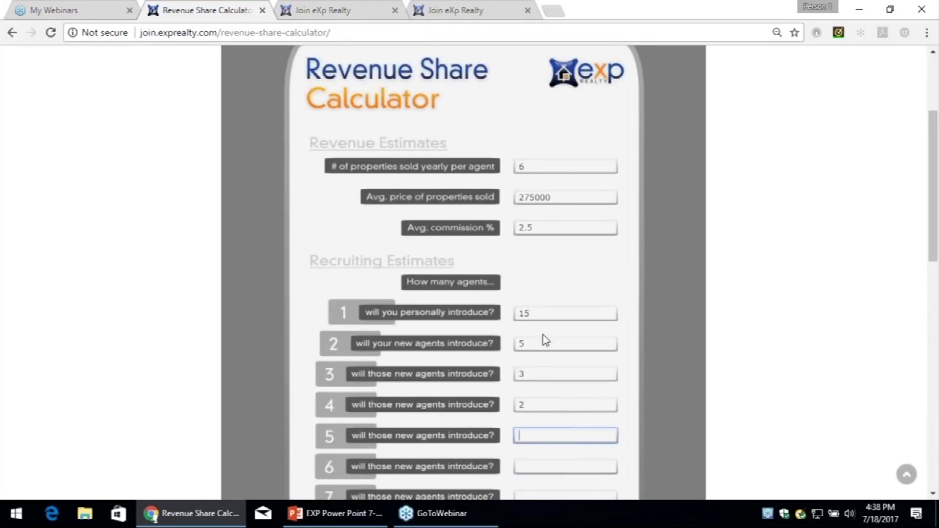
pyautogui.click(596, 421)
pyautogui.scroll(-10, 671, 408)
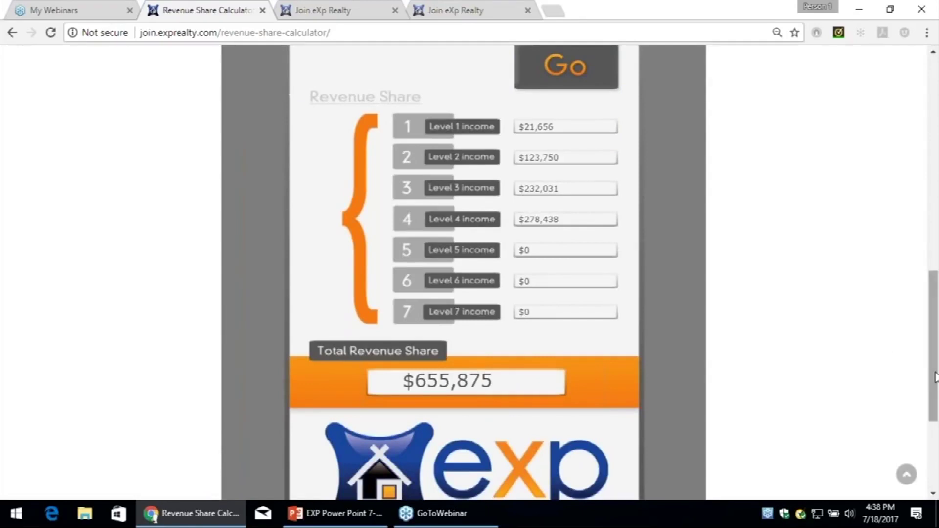
pyautogui.scroll(-1, 935, 381)
pyautogui.moveTo(935, 381); pyautogui.dragTo(931, 218)
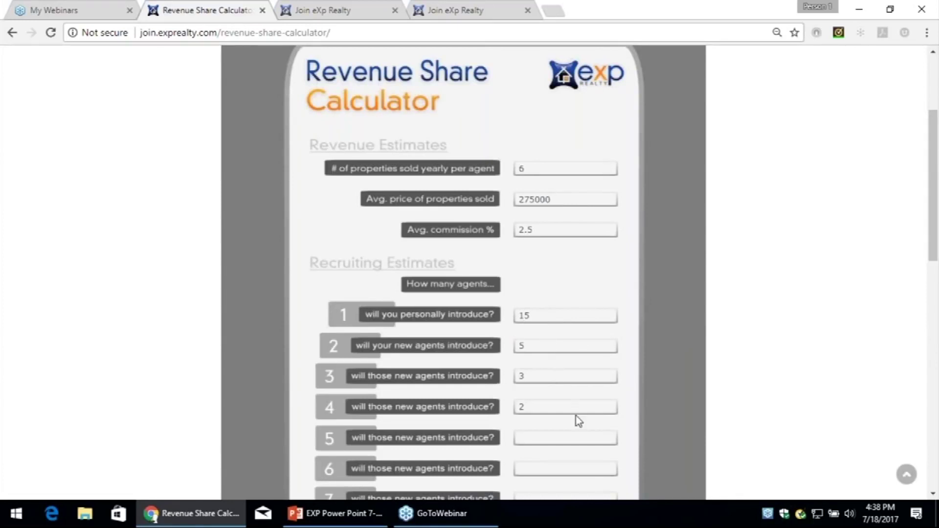
# Change the personally introduced agents to 10
pyautogui.doubleClick(536, 313)
pyautogui.write('1')
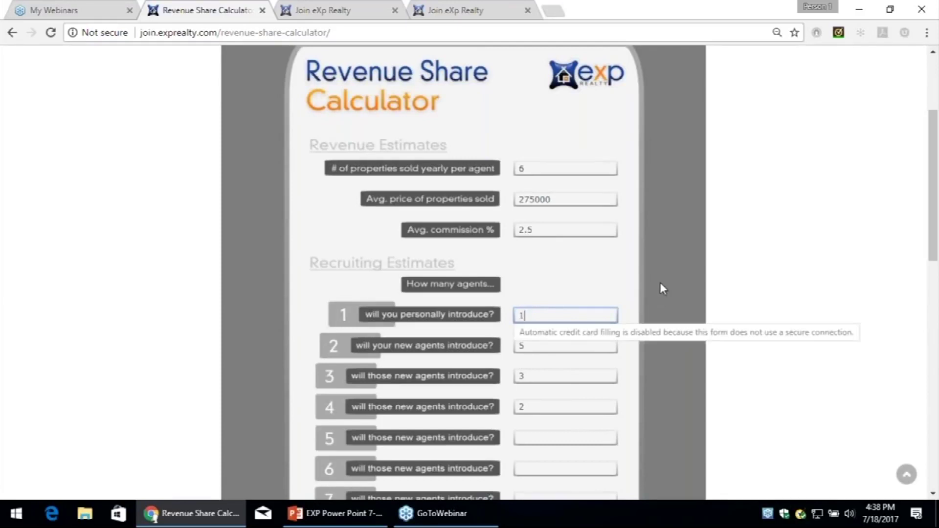
pyautogui.write('0')
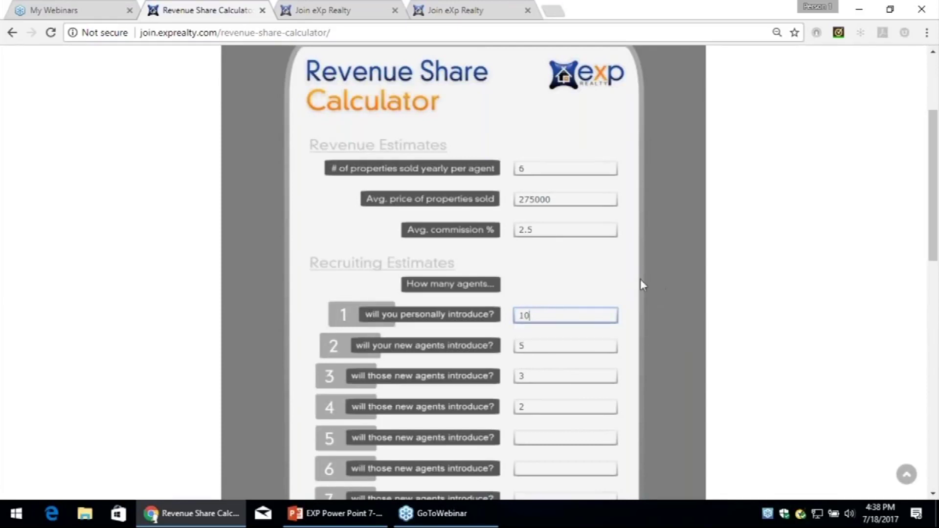
pyautogui.click(666, 305)
# Clear the fourth level's agent count and recalculate the revenue share
pyautogui.click(530, 408)
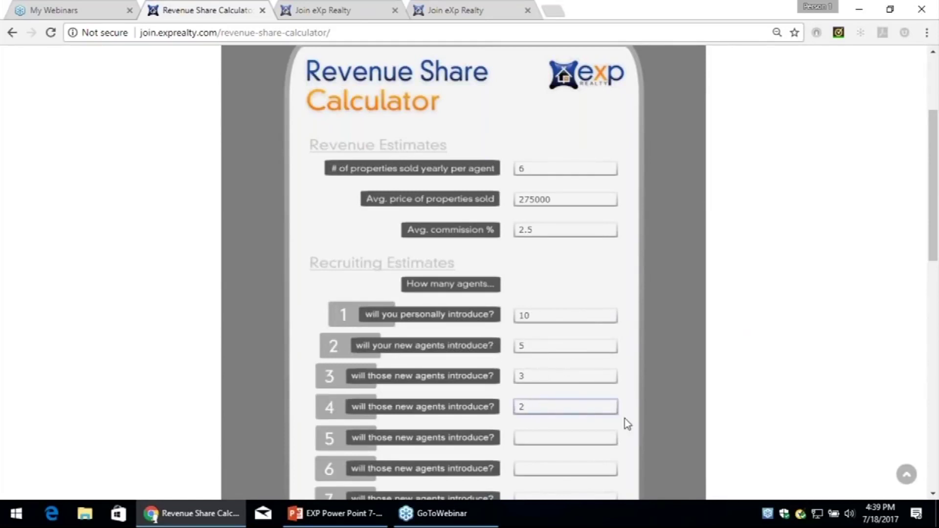
pyautogui.press('BackSpace')
pyautogui.click(707, 360)
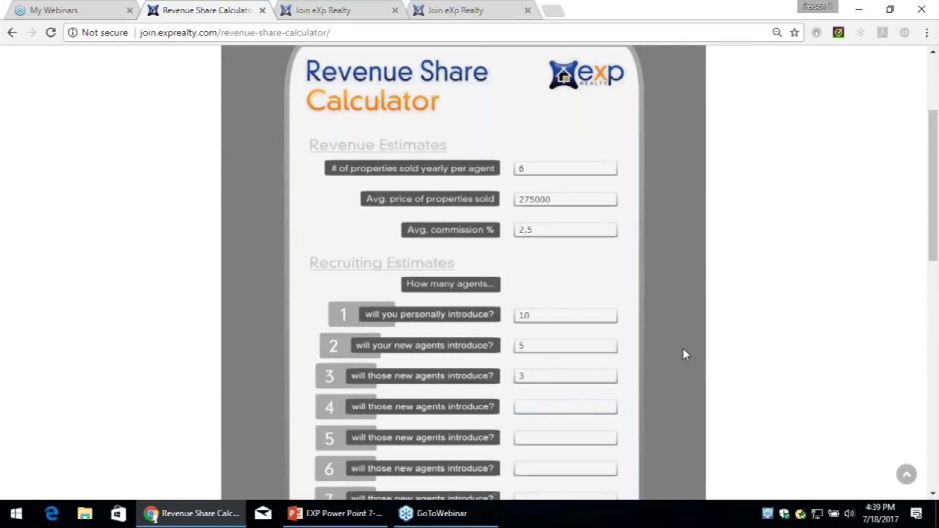
pyautogui.scroll(-9, 683, 354)
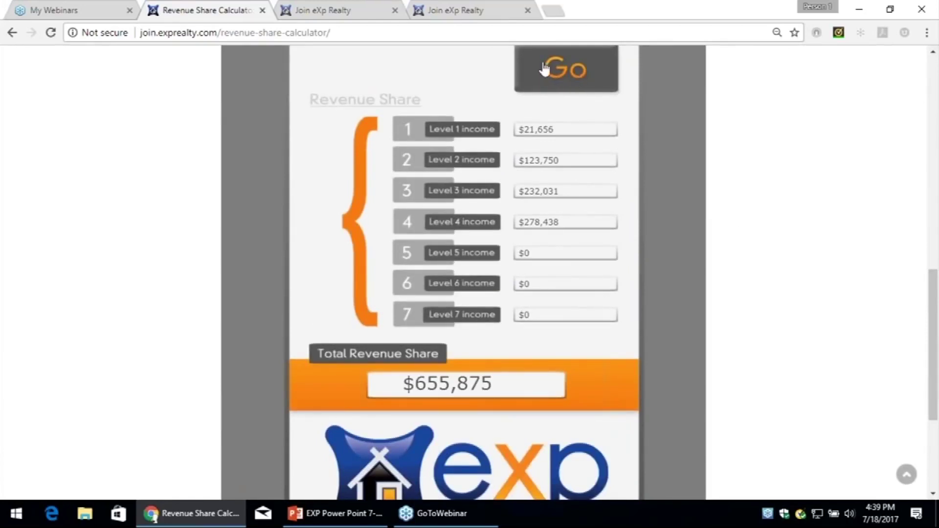
pyautogui.click(576, 79)
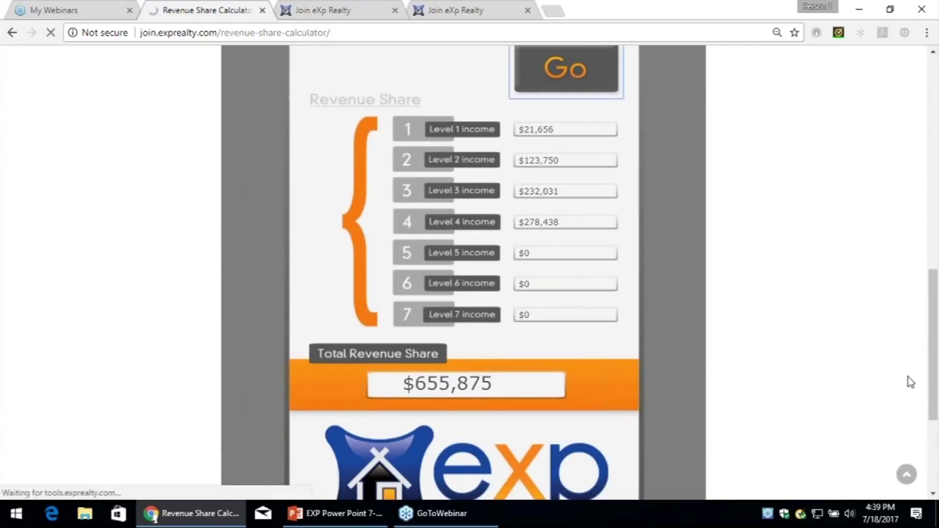
# Review the $251,625 total across three levels, then return to the top of the calculator
pyautogui.moveTo(935, 357); pyautogui.dragTo(933, 376)
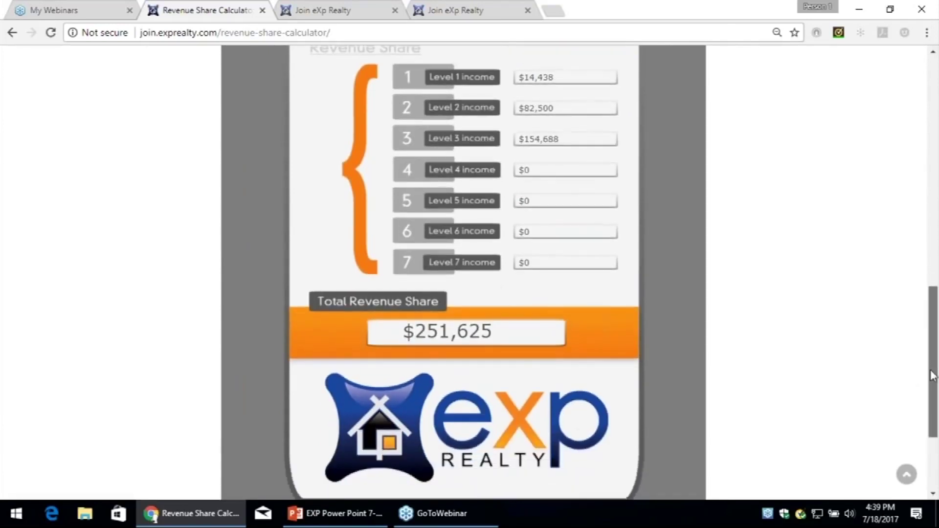
pyautogui.scroll(1, 926, 368)
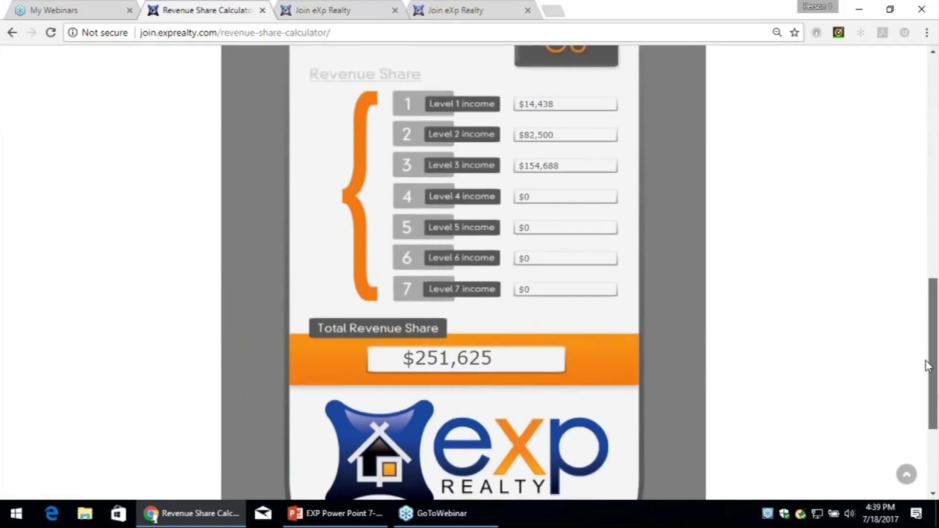
pyautogui.scroll(-1, 925, 371)
pyautogui.scroll(1, 924, 377)
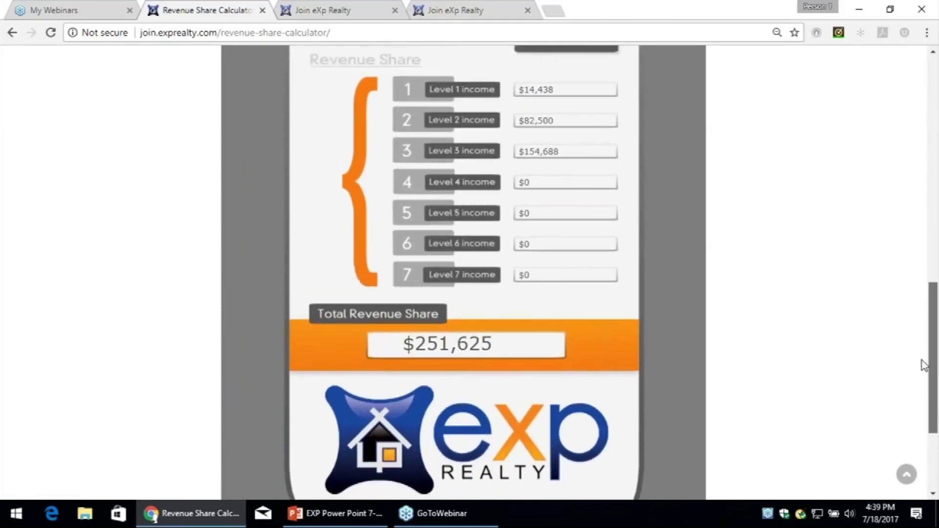
pyautogui.moveTo(923, 366); pyautogui.dragTo(922, 191)
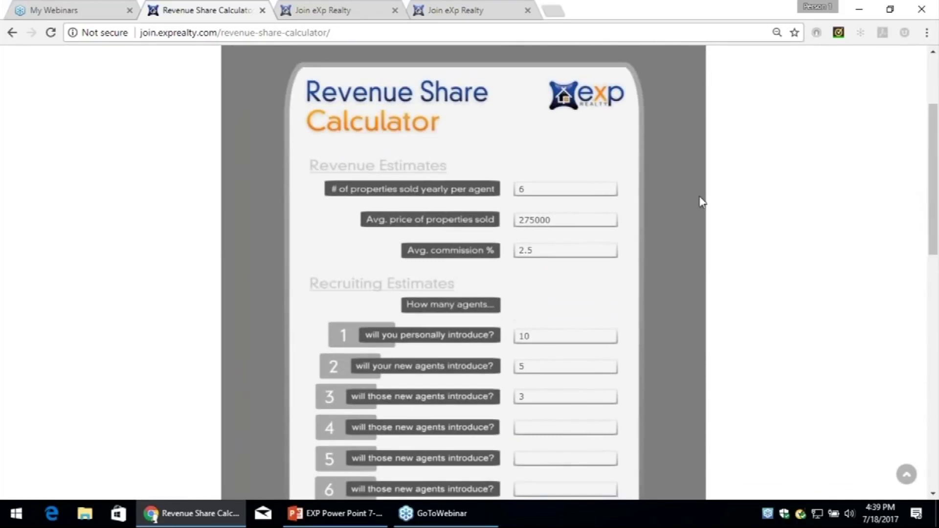